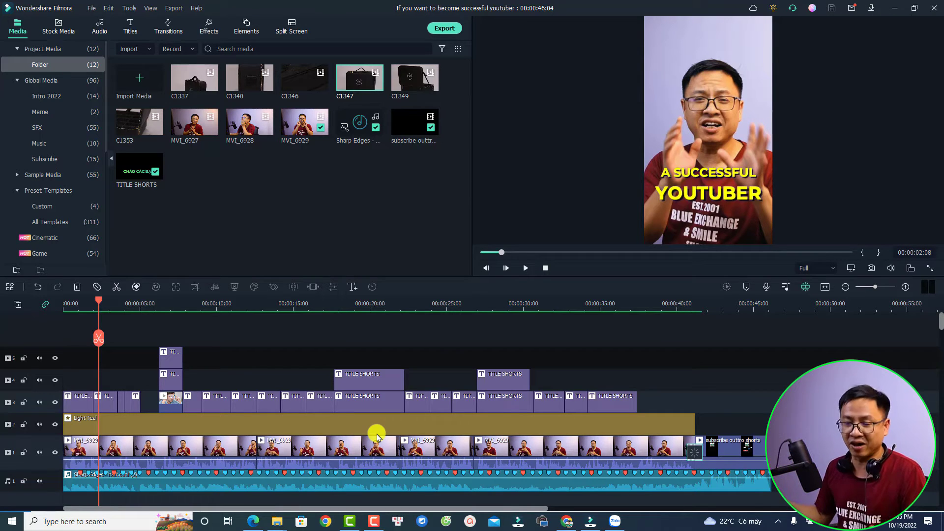
# - Select and delete every existing clip on the timeline
pyautogui.click(367, 399)
pyautogui.hotkey('ctrl', 'a')
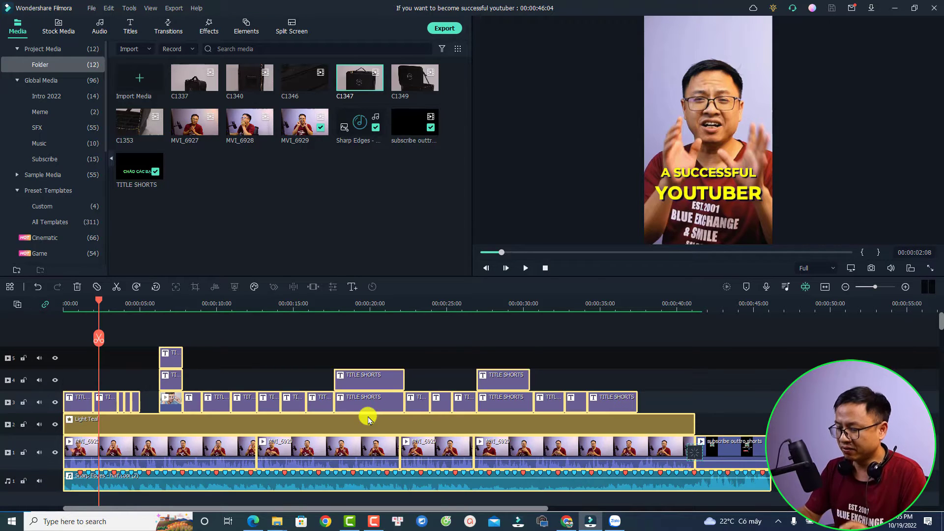
pyautogui.press('Delete')
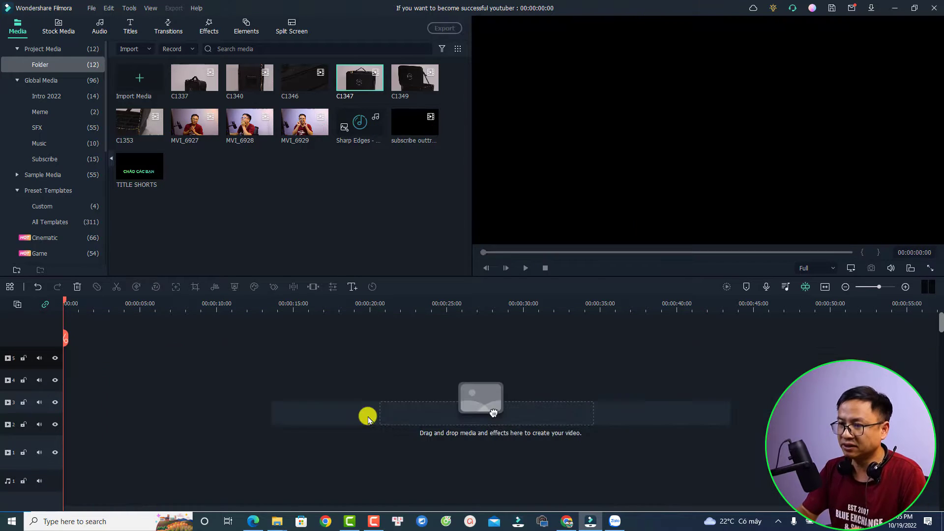
# - Check the C1347 clip's properties, add it to the timeline, and zoom to fit
pyautogui.rightClick(348, 86)
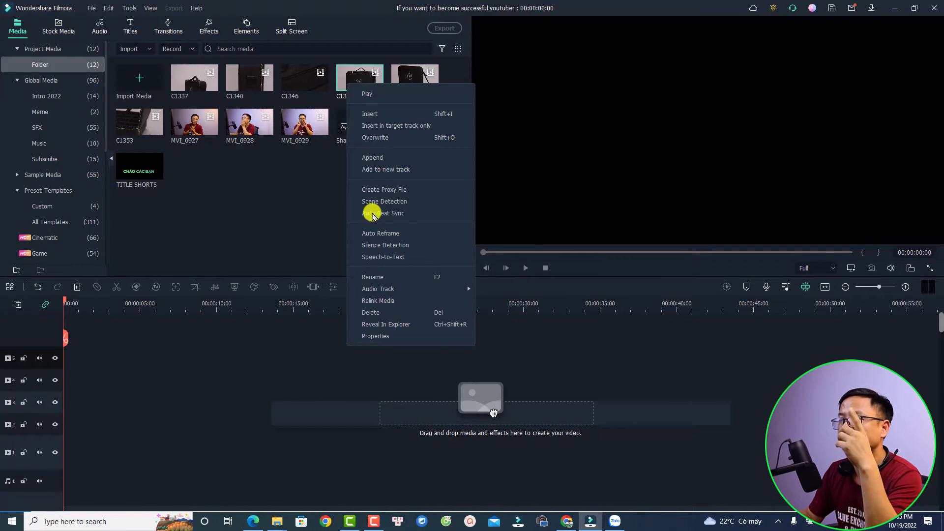
pyautogui.click(378, 336)
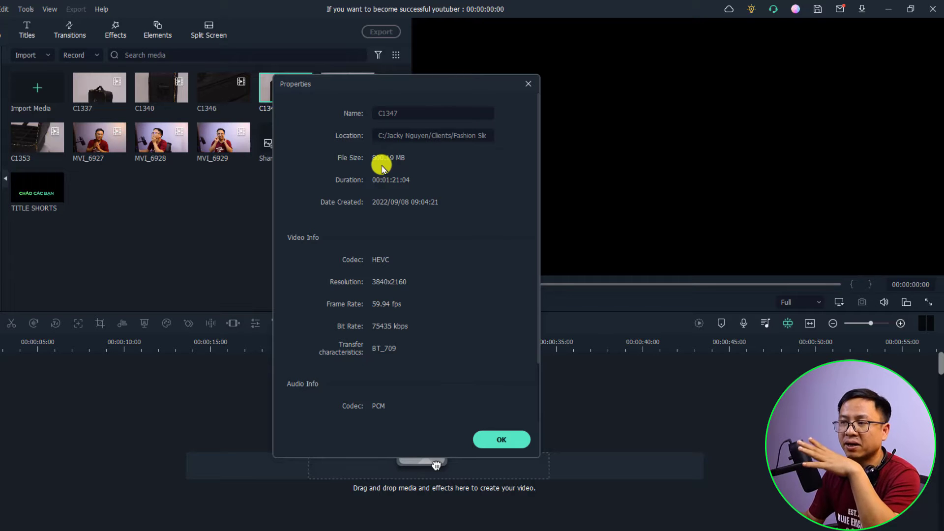
pyautogui.click(503, 438)
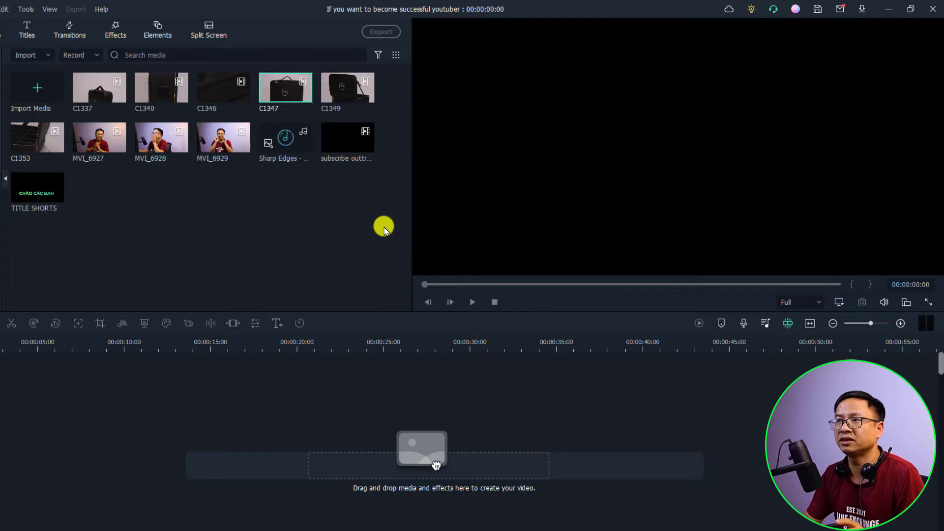
pyautogui.click(302, 94)
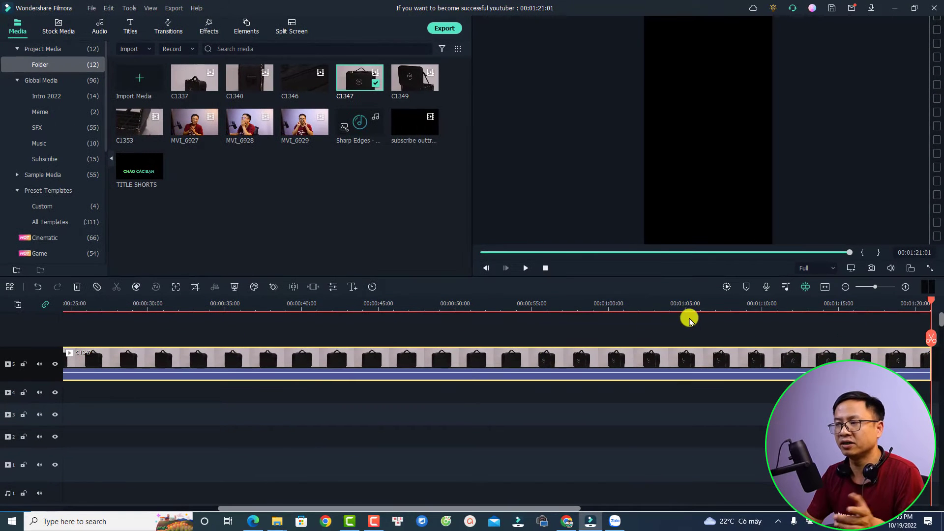
pyautogui.click(825, 287)
pyautogui.click(122, 306)
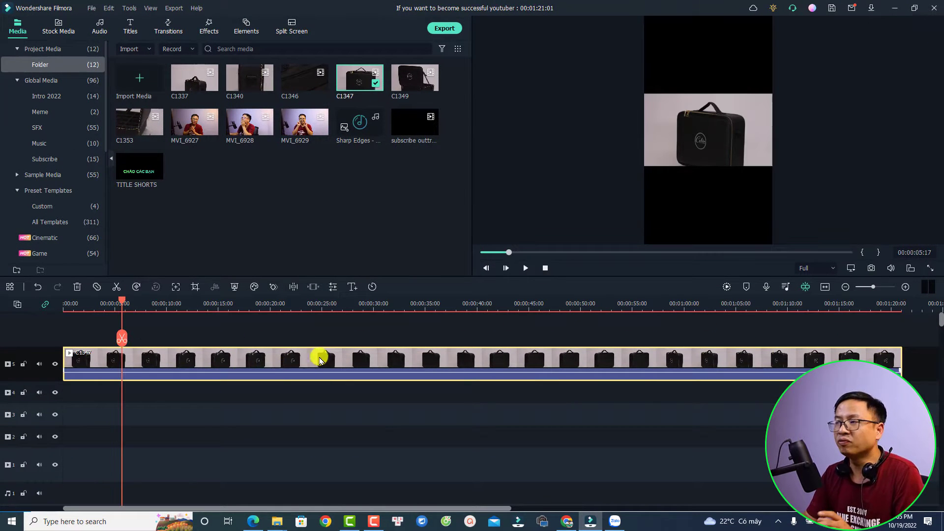
# - Change the project aspect ratio to 16:9 Widescreen at 3840x2160 (4k UHD) resolution
pyautogui.click(850, 268)
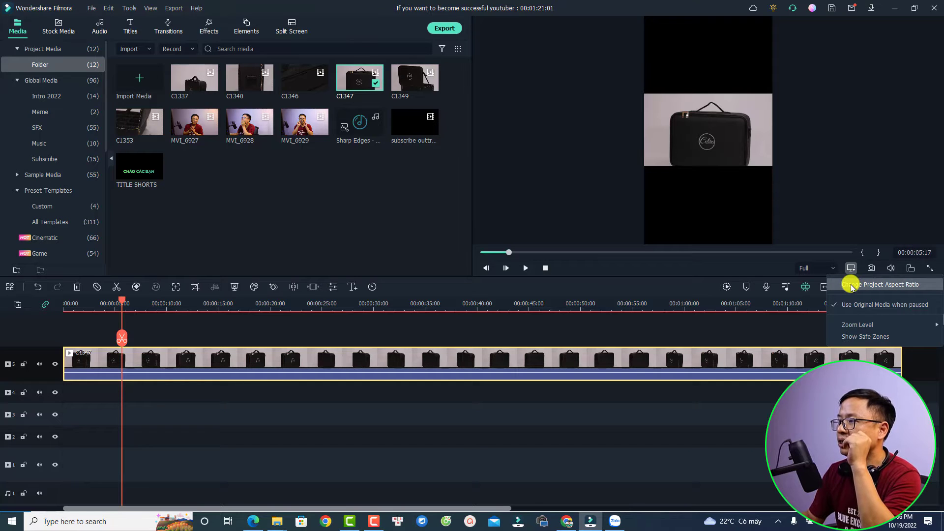
pyautogui.click(853, 285)
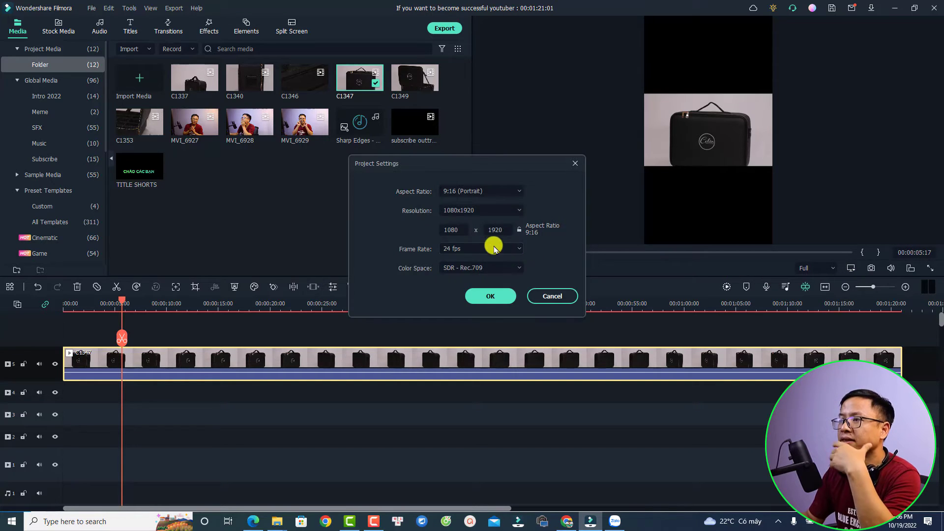
pyautogui.click(468, 190)
pyautogui.click(467, 209)
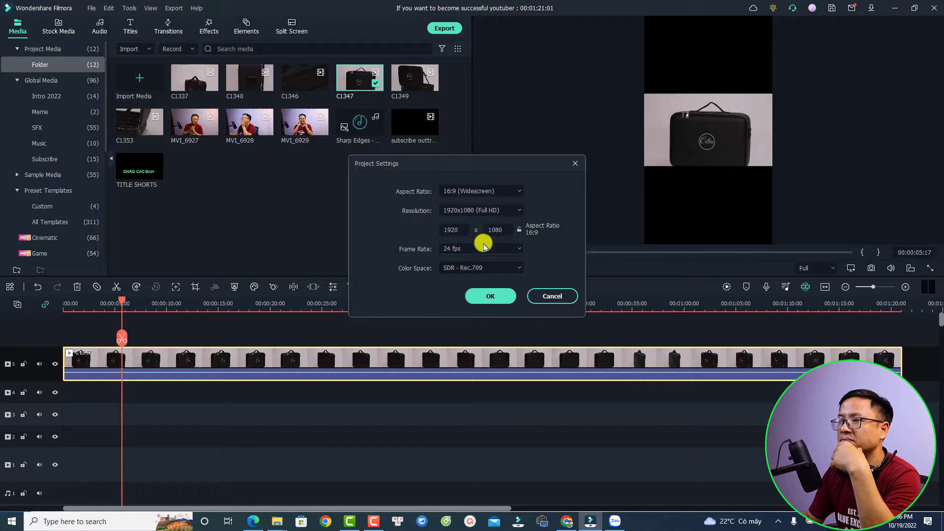
pyautogui.click(472, 210)
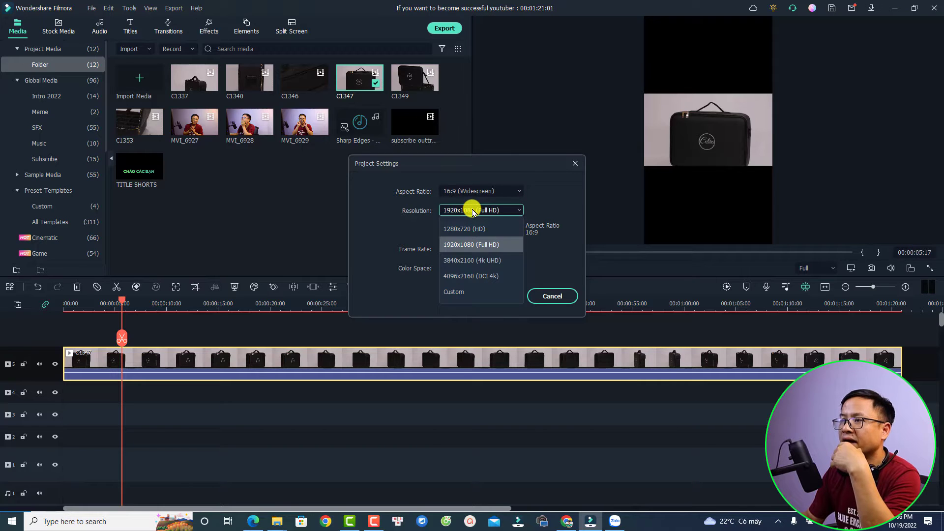
pyautogui.click(461, 264)
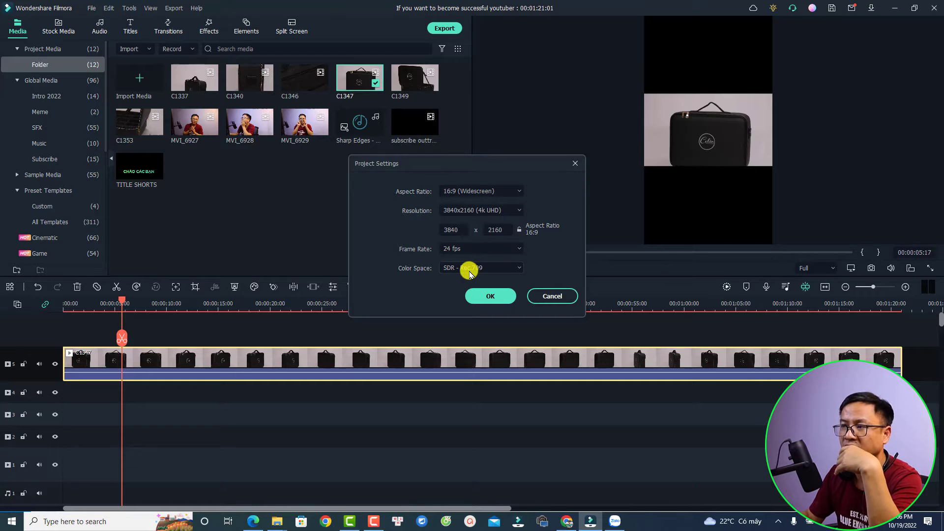
pyautogui.click(483, 298)
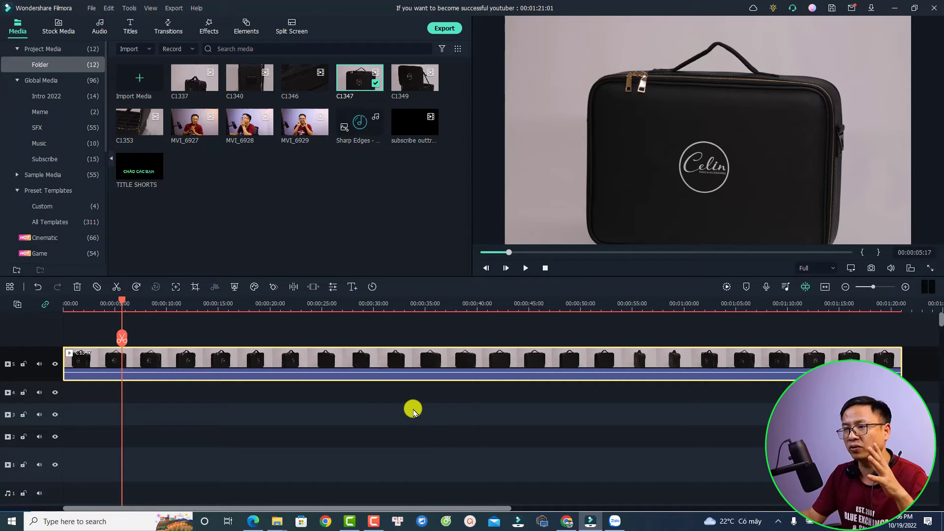
# - Split C1347 at 00:00:16:05, delete the later part, and fit the timeline view
pyautogui.click(230, 301)
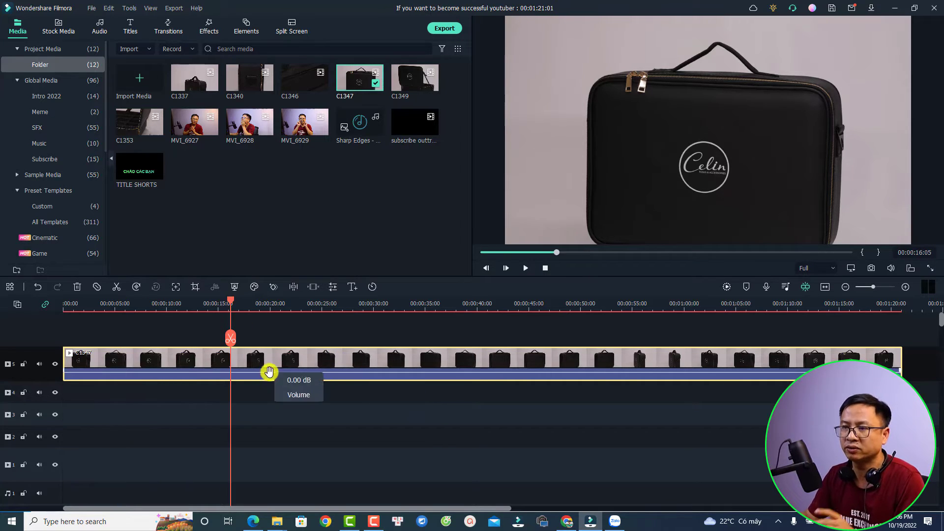
pyautogui.hotkey('ctrl', 'b')
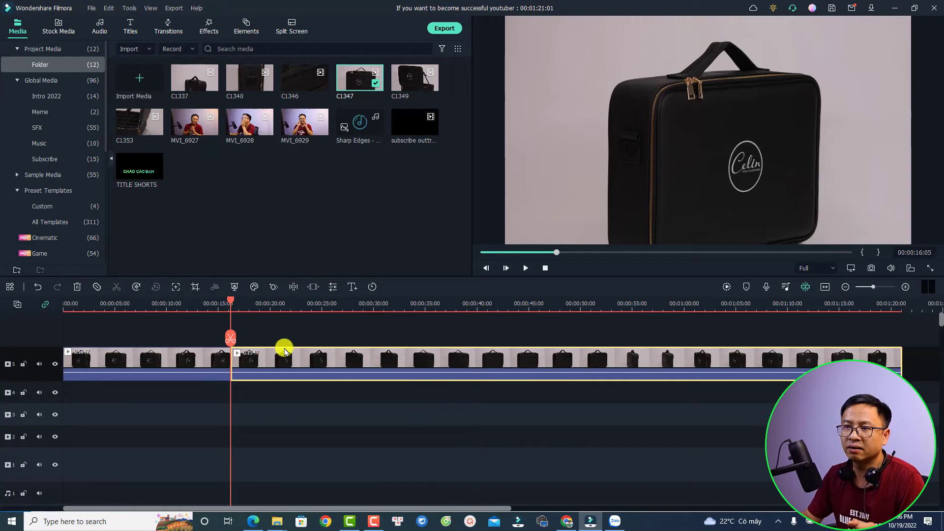
pyautogui.press('Delete')
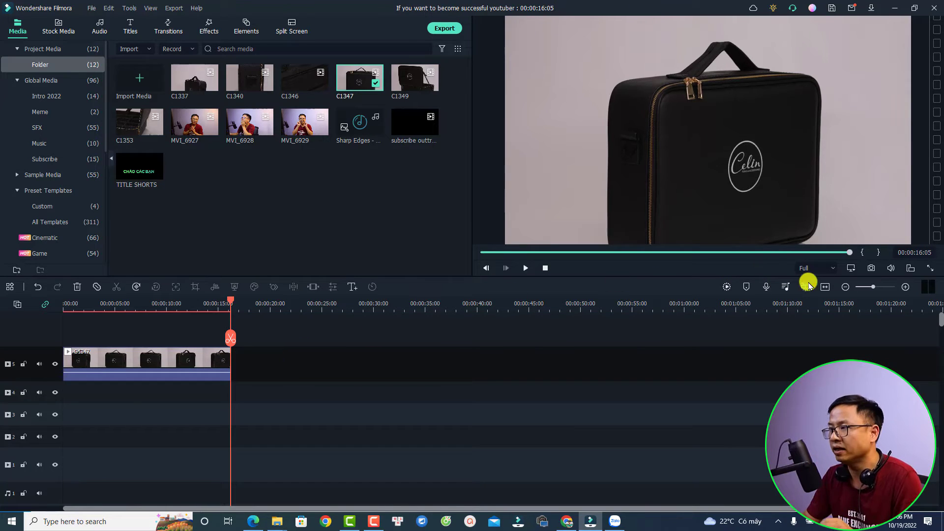
pyautogui.click(825, 286)
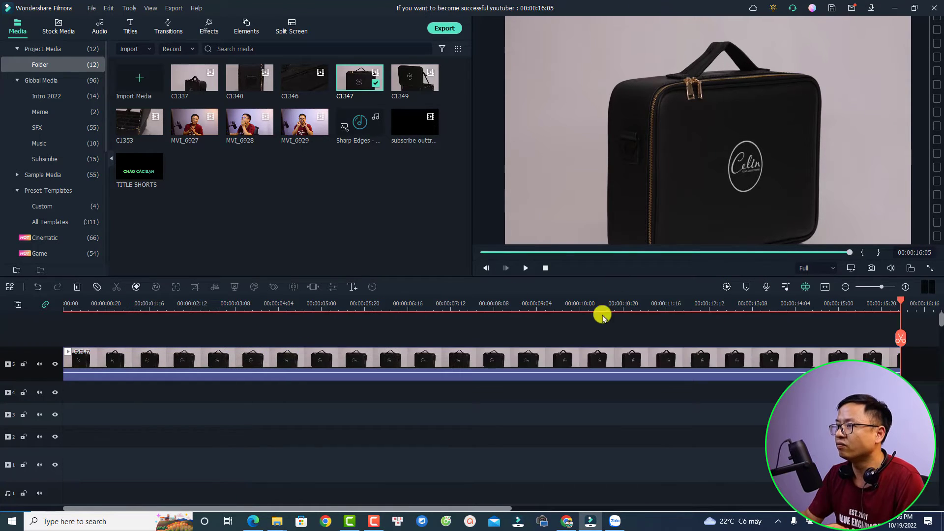
pyautogui.click(429, 309)
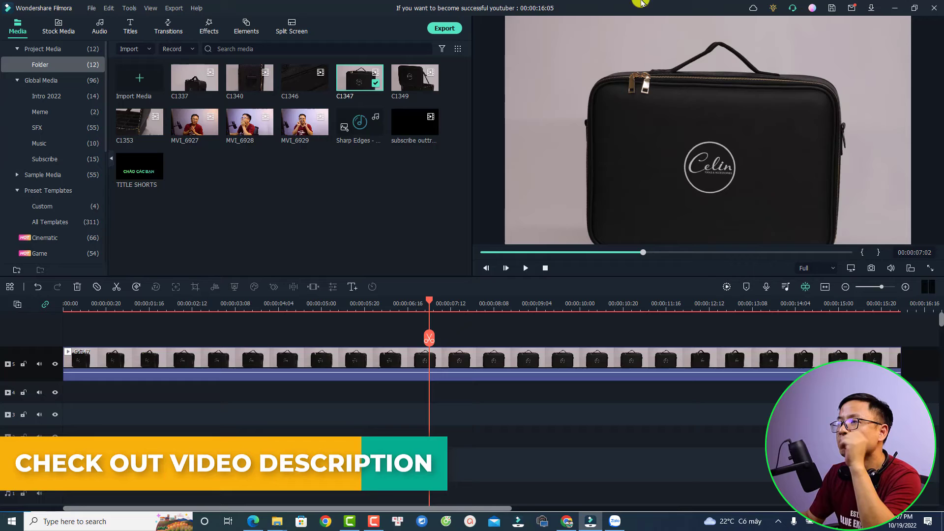
# - Name the MP4 export '4k video example'
pyautogui.click(445, 29)
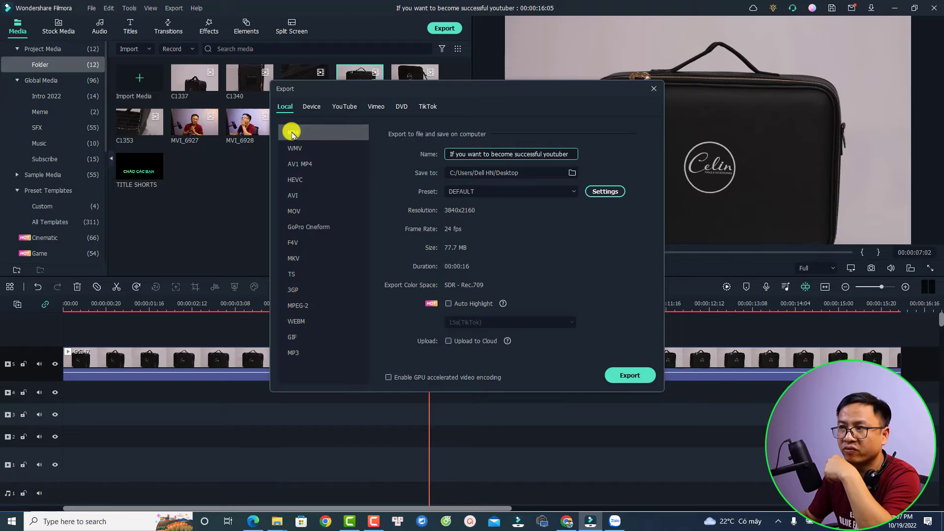
pyautogui.tripleClick(516, 154)
pyautogui.write('4k vi')
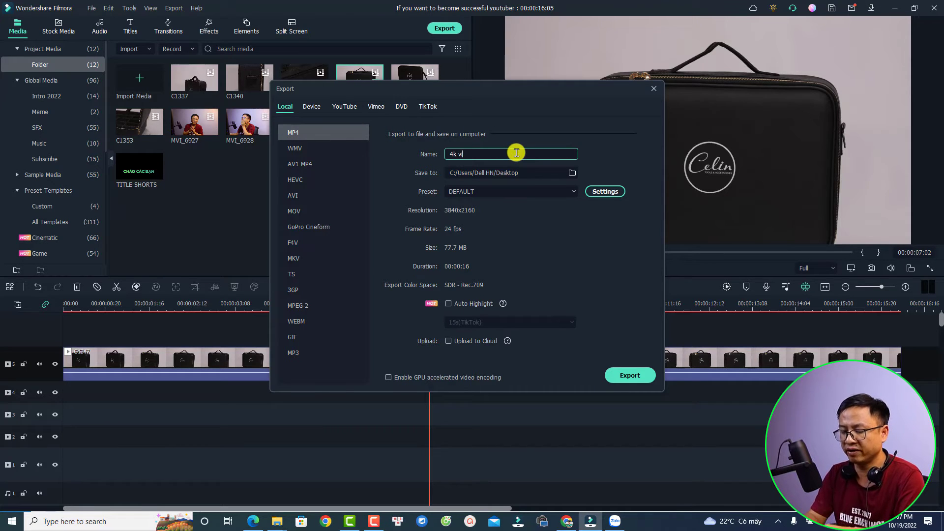
pyautogui.write('deo example')
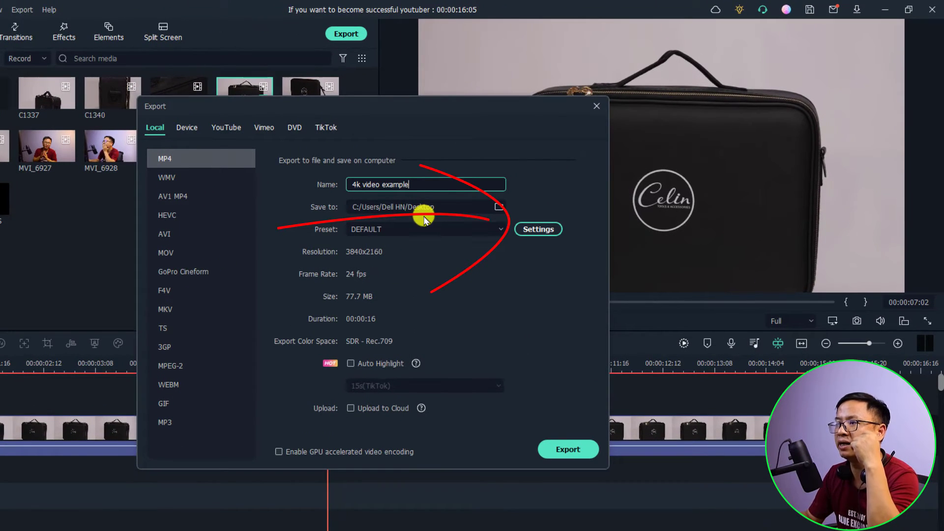
# - Set a custom video bit rate of 50000 kbps in the export settings
pyautogui.click(534, 231)
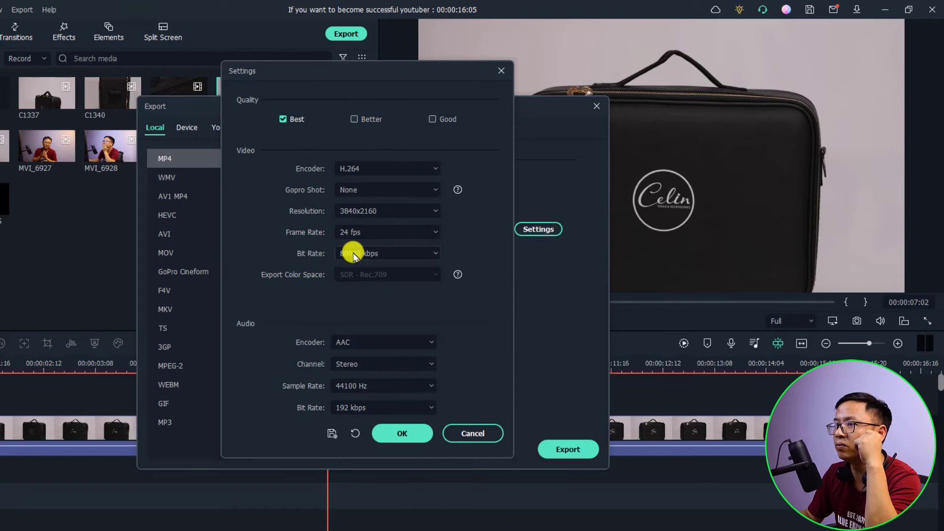
pyautogui.click(435, 253)
pyautogui.scroll(-1, 353, 408)
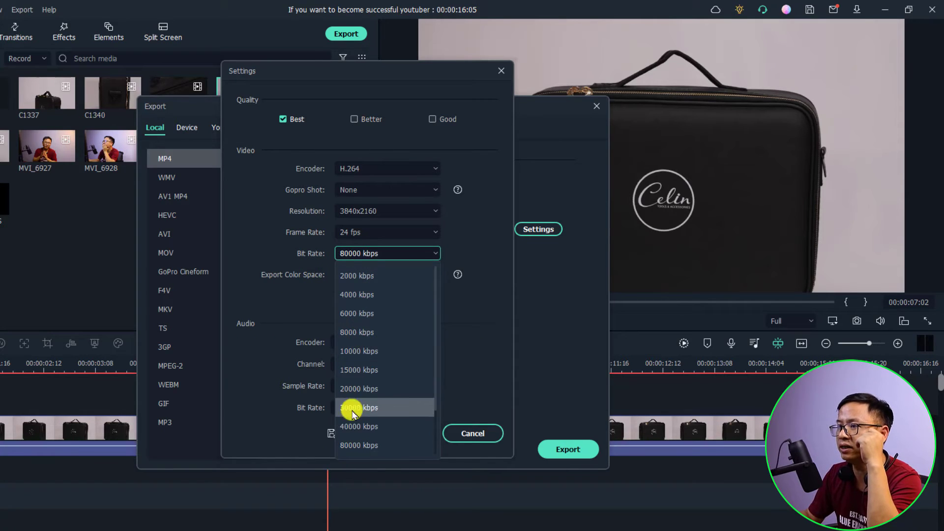
pyautogui.click(357, 445)
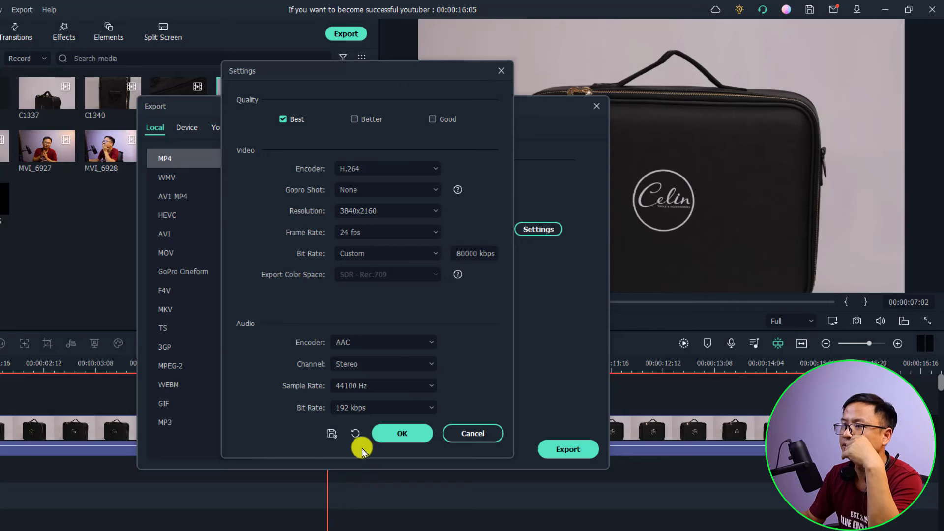
pyautogui.click(458, 256)
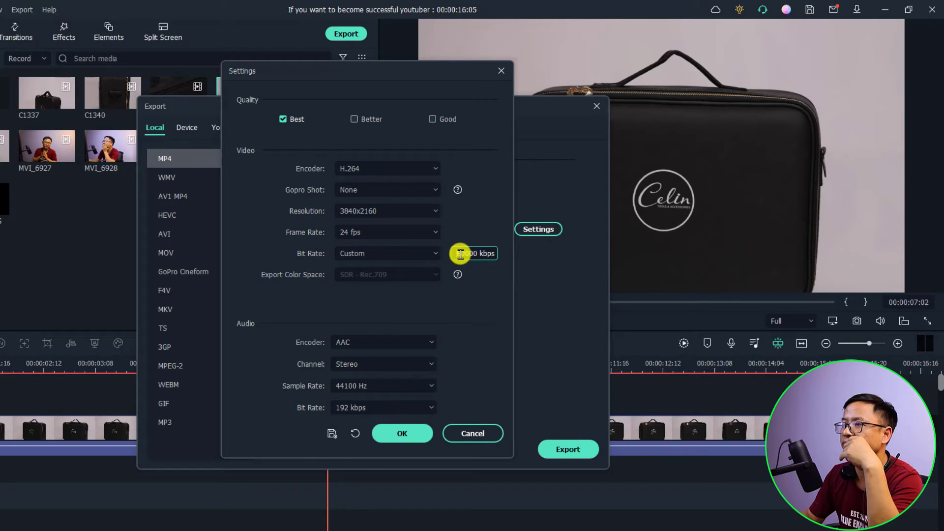
pyautogui.press('BackSpace')
pyautogui.write('5')
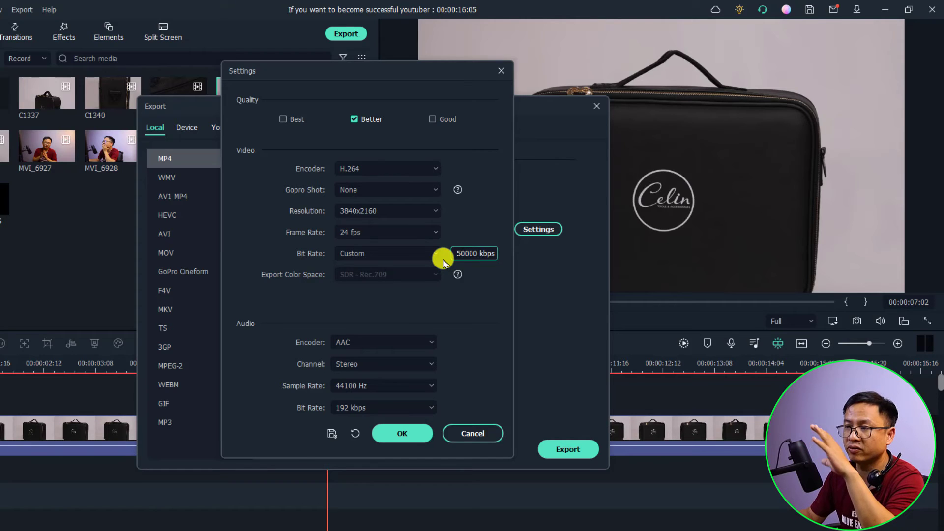
pyautogui.click(402, 433)
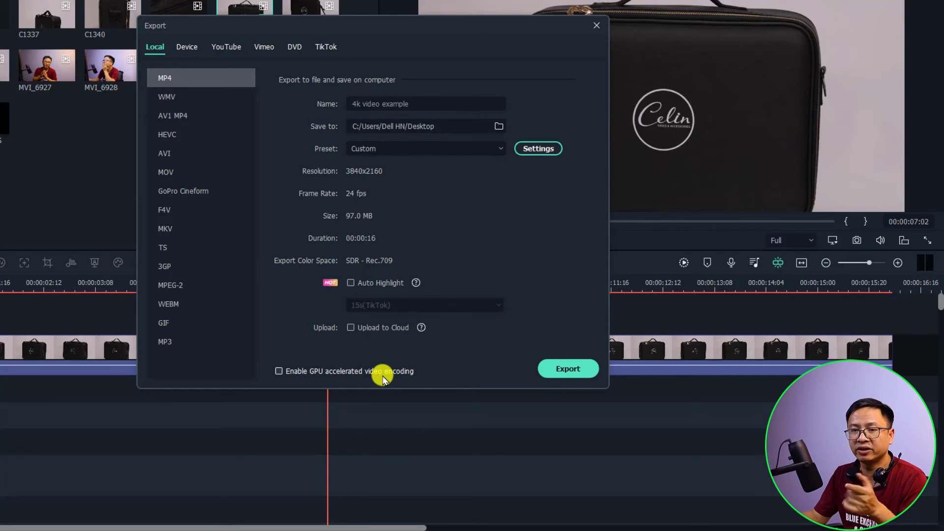
pyautogui.click(279, 371)
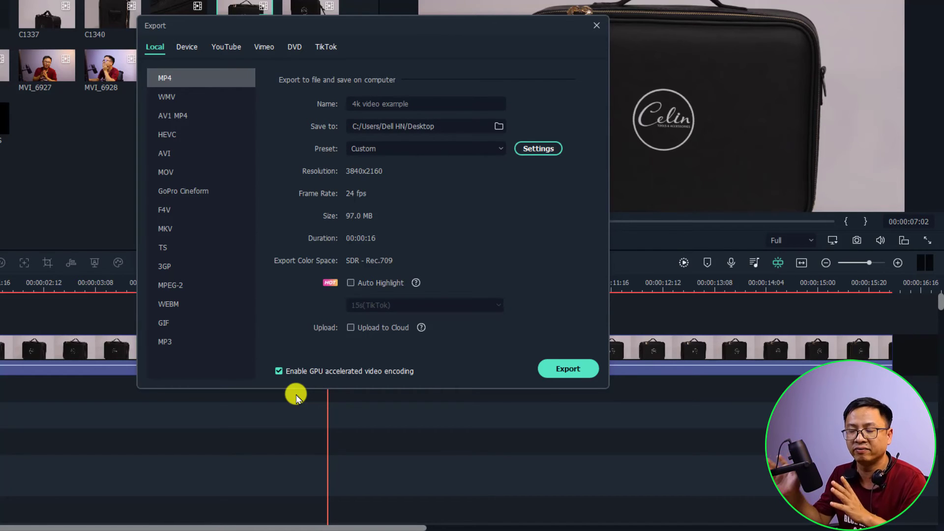
pyautogui.click(278, 373)
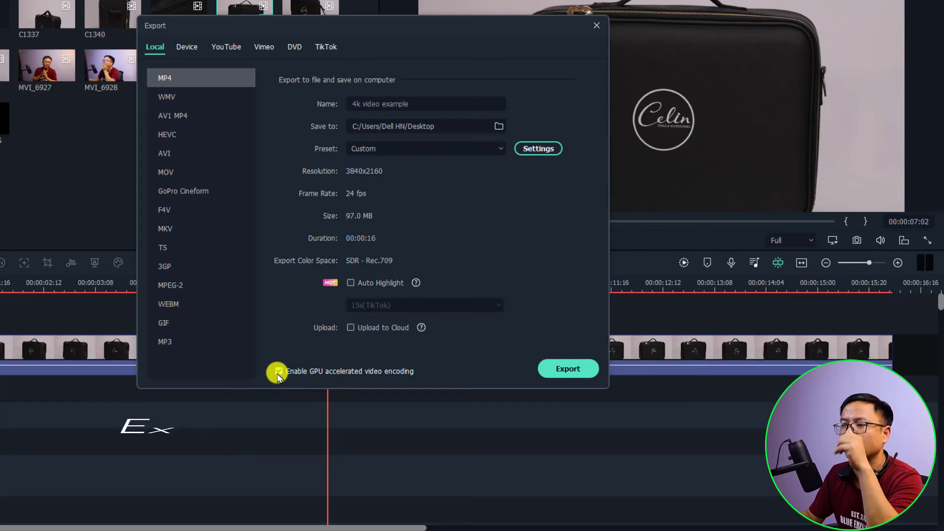